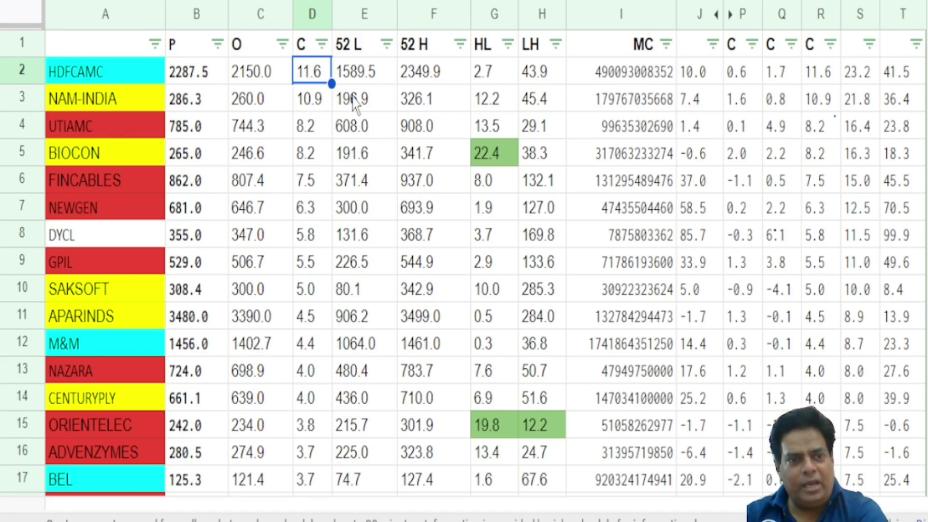
# Examine the daily change values in column D row by row, from NAM-INDIA down to ORIENTELEC
pyautogui.press('Down')
pyautogui.press('Down')
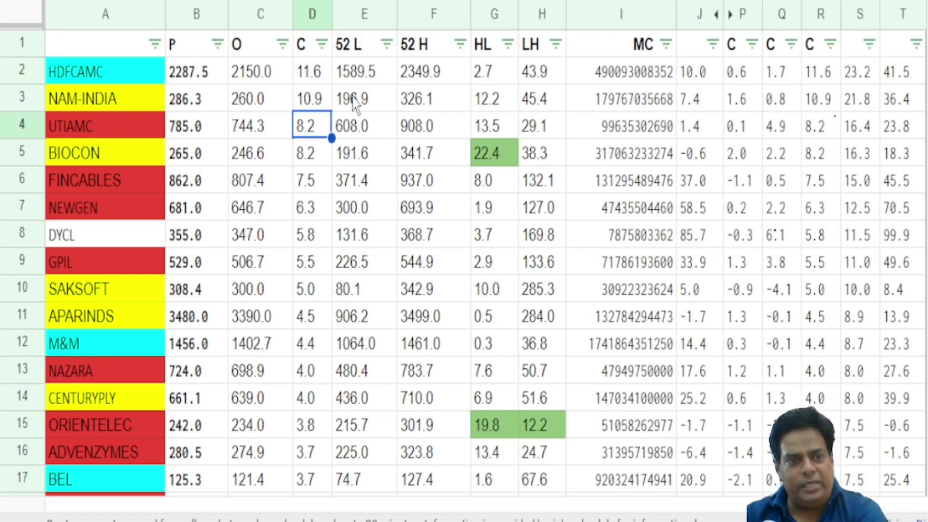
pyautogui.press('Up')
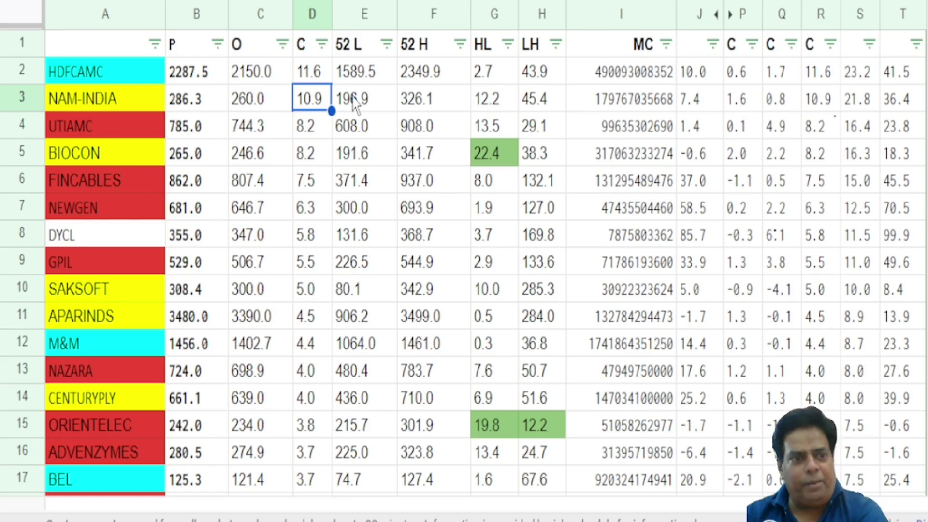
pyautogui.press('Down')
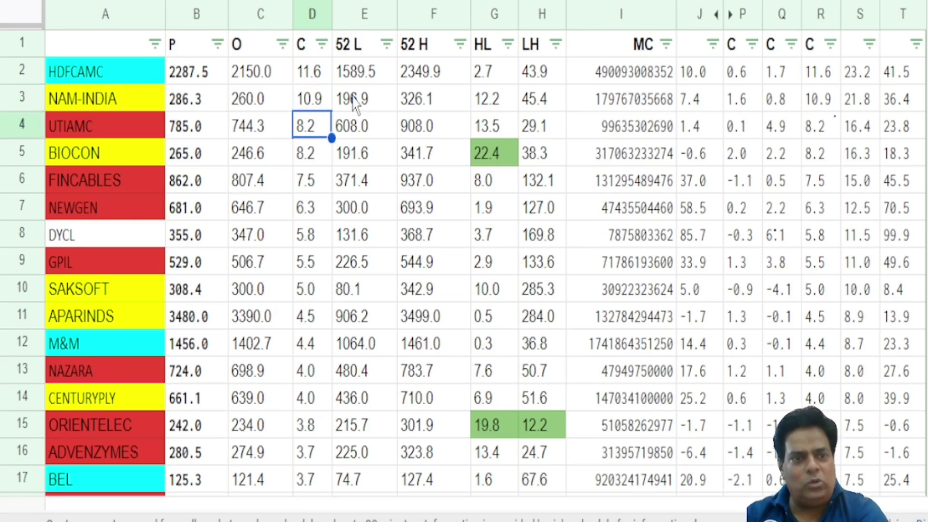
pyautogui.press('Down')
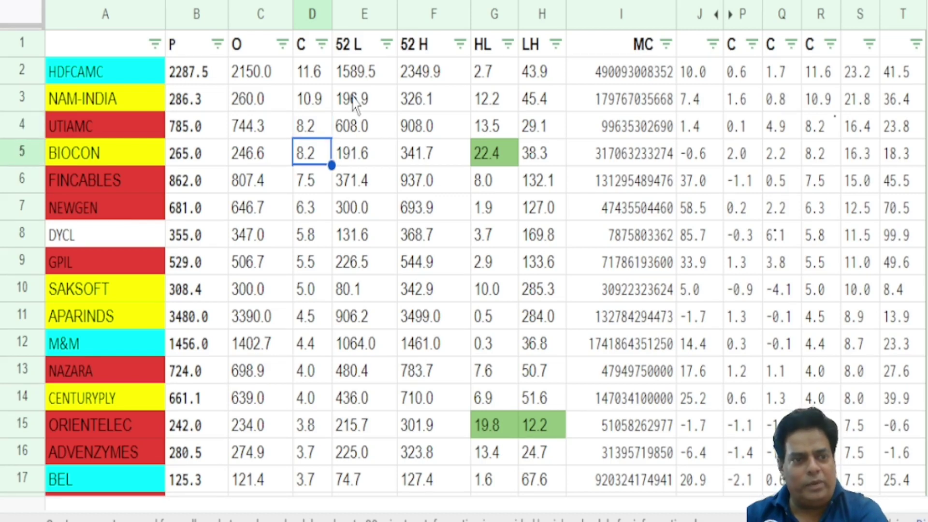
pyautogui.press('Down')
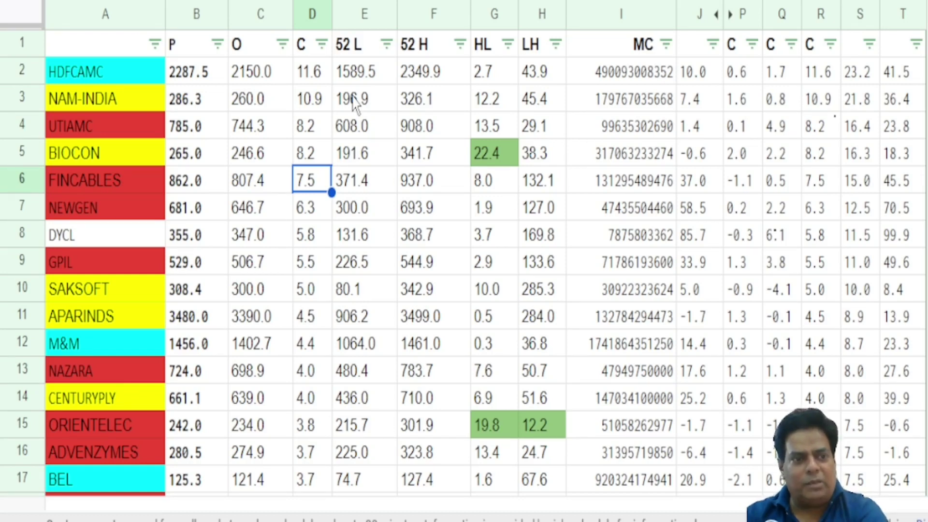
pyautogui.press('Down')
pyautogui.press('Down')
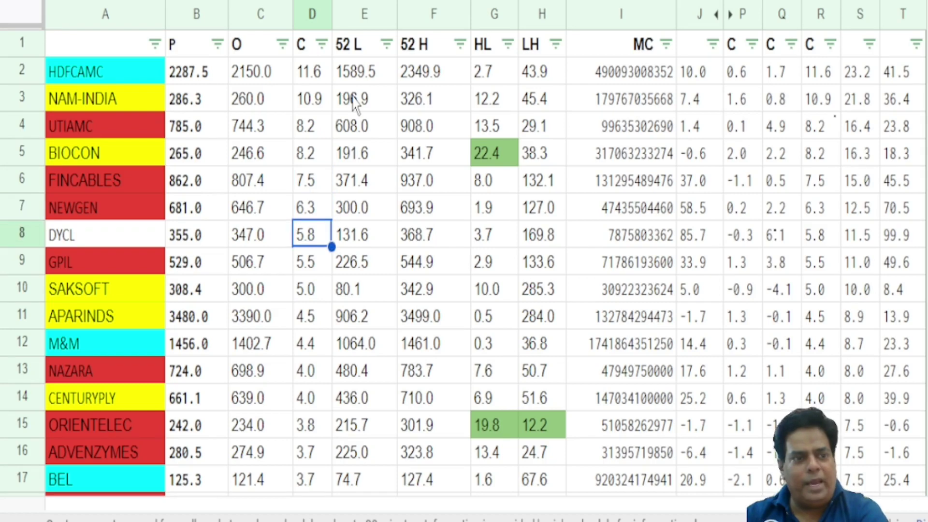
pyautogui.press('Down')
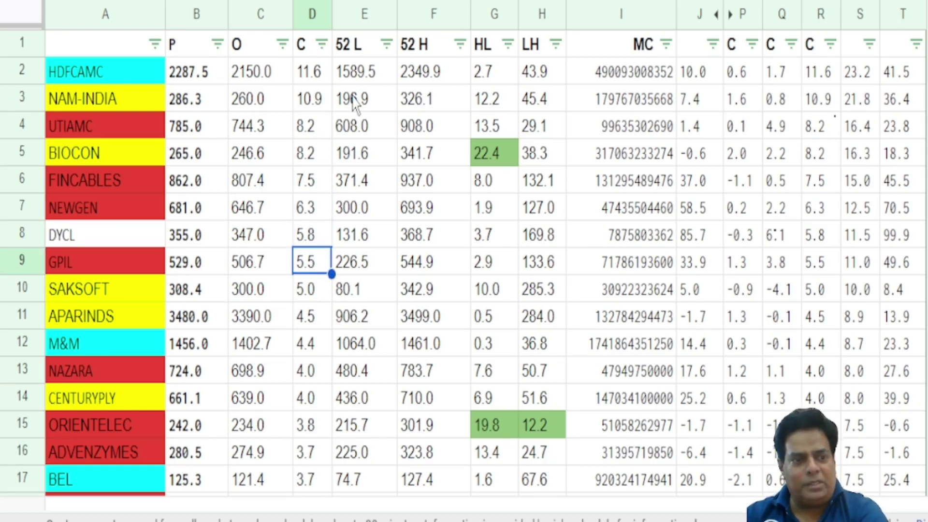
pyautogui.press('Down')
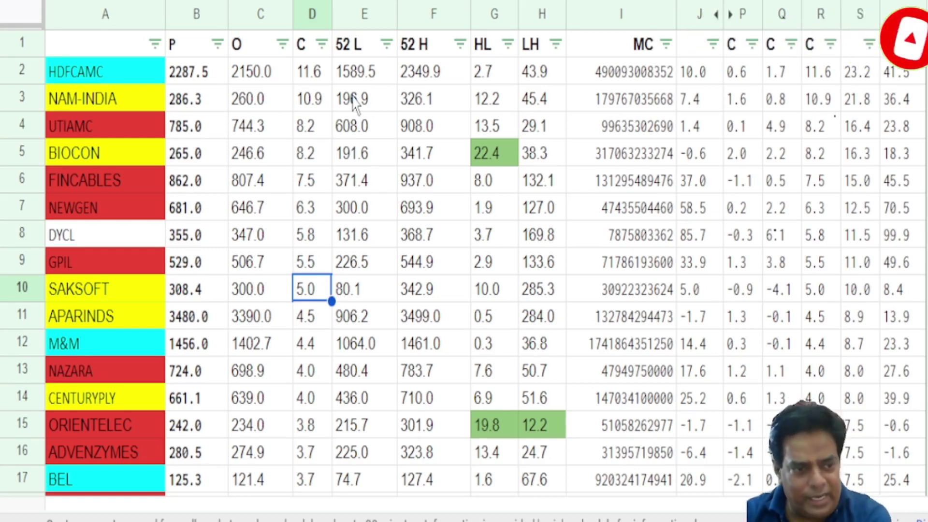
pyautogui.press('Down')
pyautogui.press('Down')
pyautogui.press('Down')
pyautogui.press('Down')
pyautogui.press('Down')
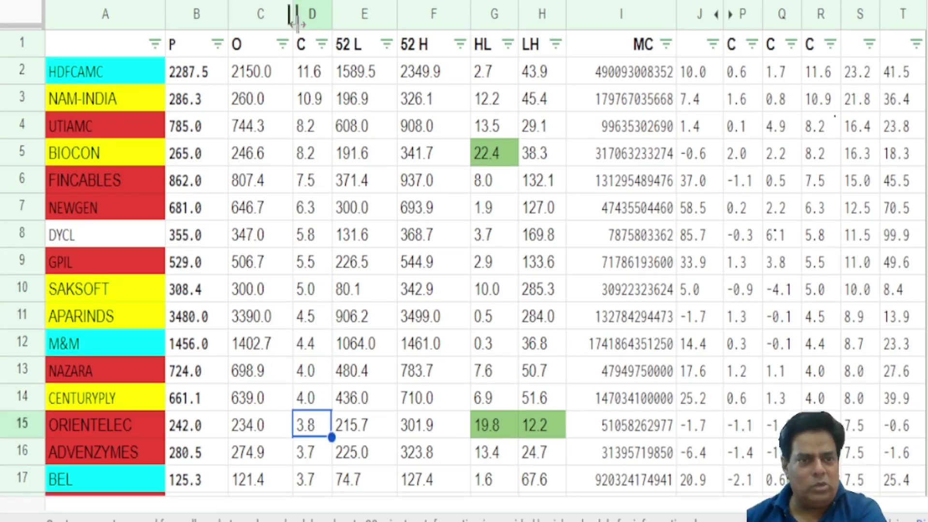
# Sort the table by the change in column D in ascending order and review the biggest decliners down to SOLARINDS
pyautogui.click(320, 44)
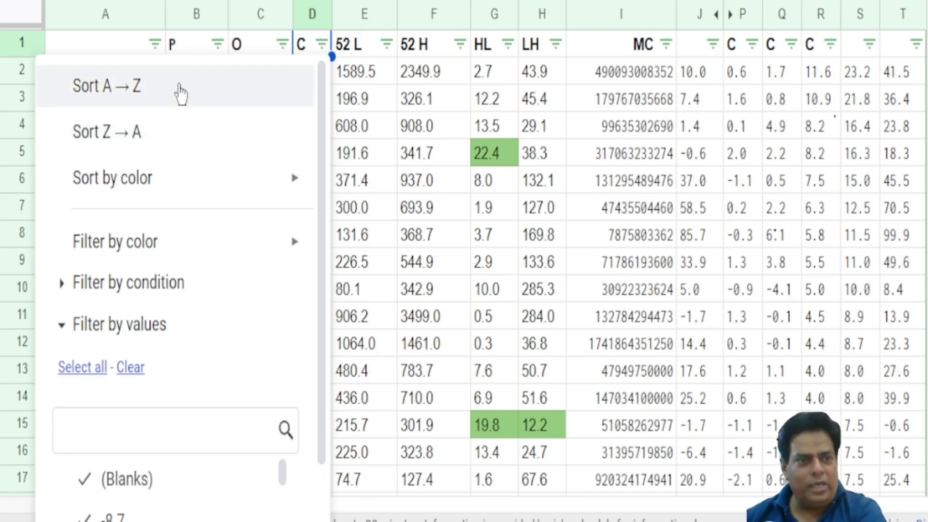
pyautogui.click(188, 97)
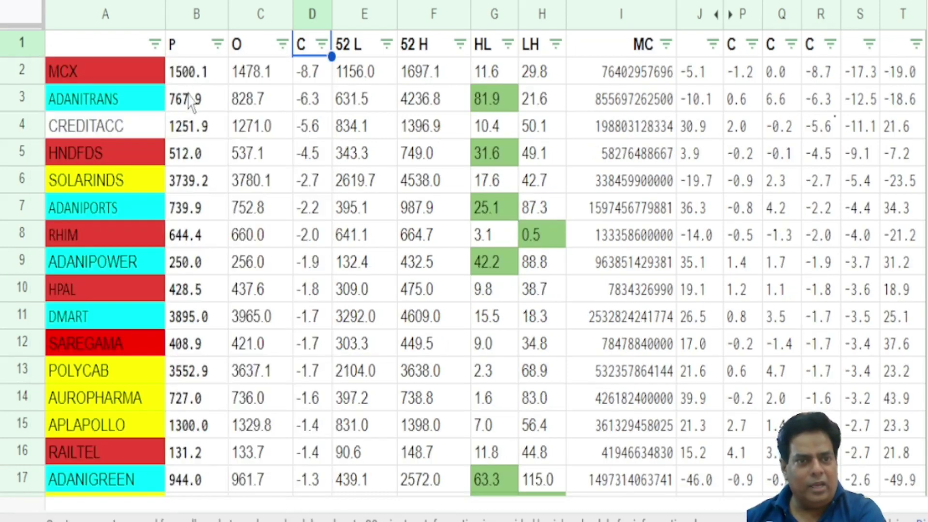
pyautogui.click(305, 81)
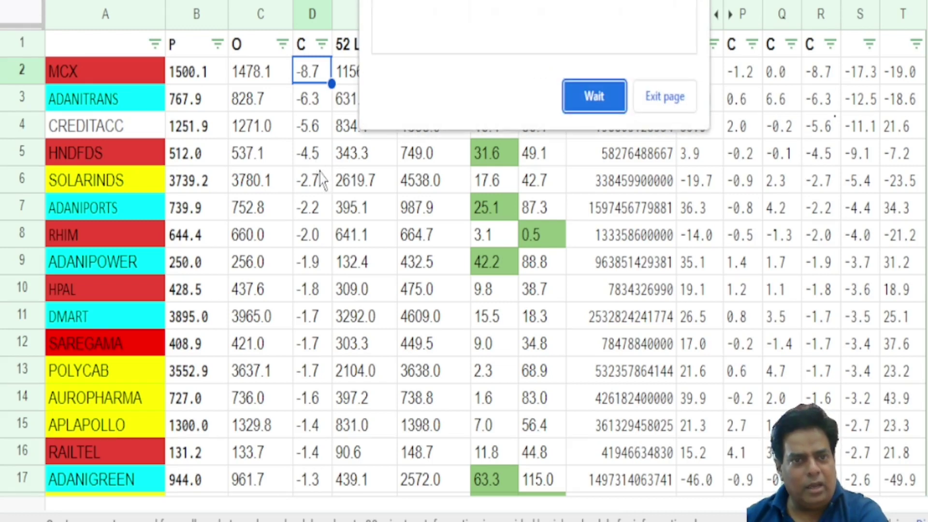
pyautogui.click(595, 96)
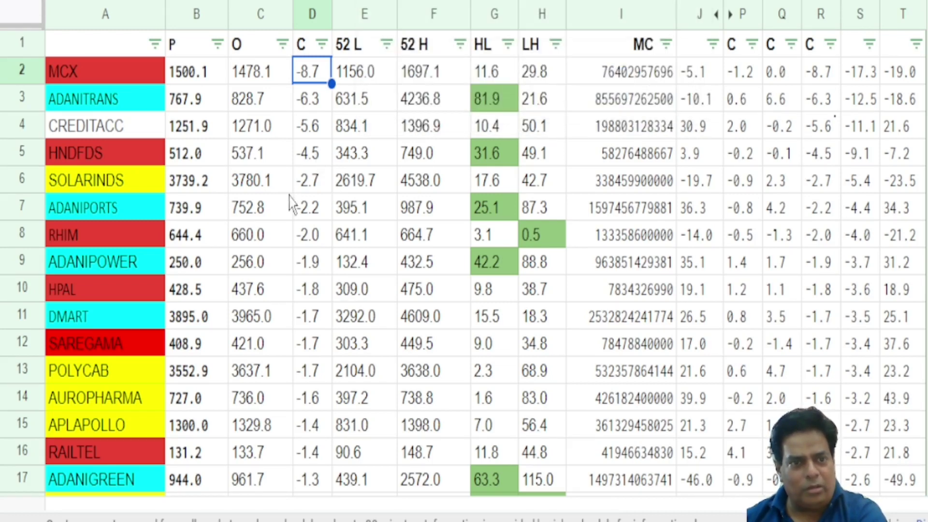
pyautogui.click(319, 154)
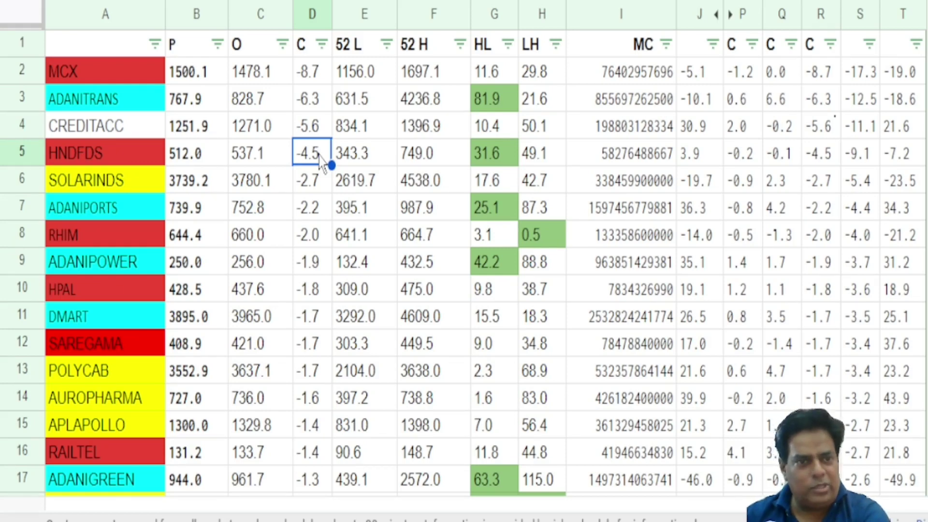
pyautogui.press('Down')
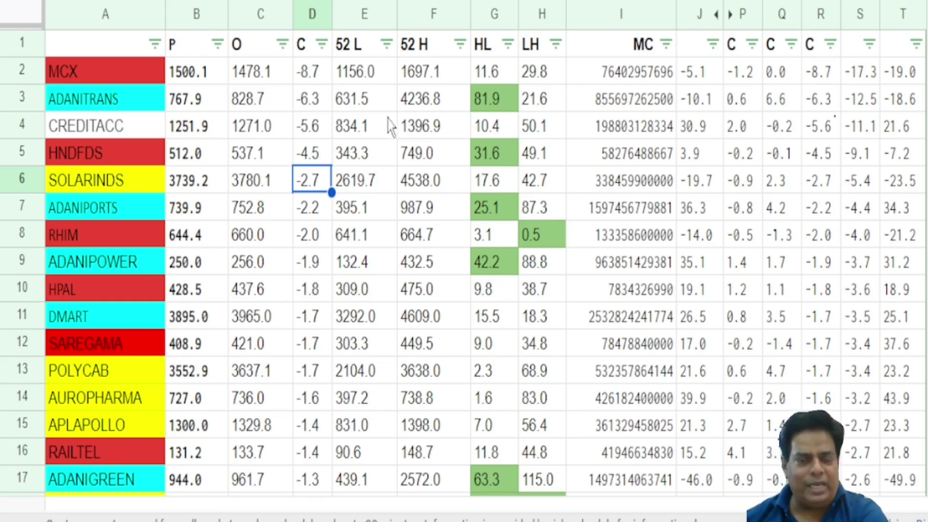
# Sort the table by the HL column in descending order and review the stocks from ATGL down to PEL
pyautogui.click(507, 46)
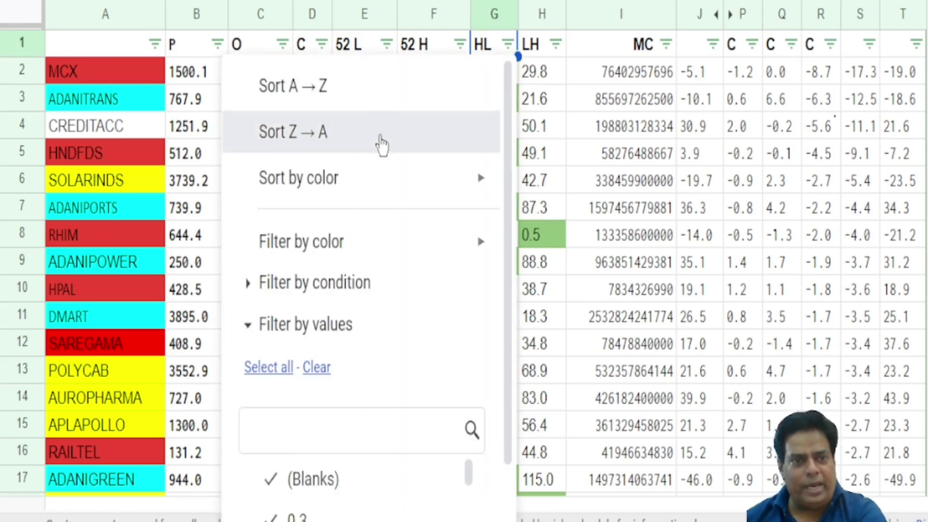
pyautogui.click(381, 145)
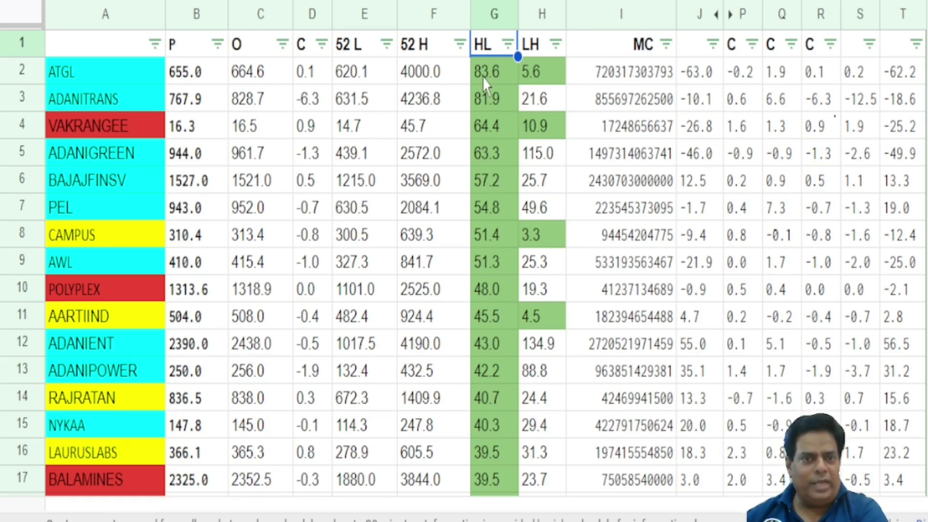
pyautogui.press('Down')
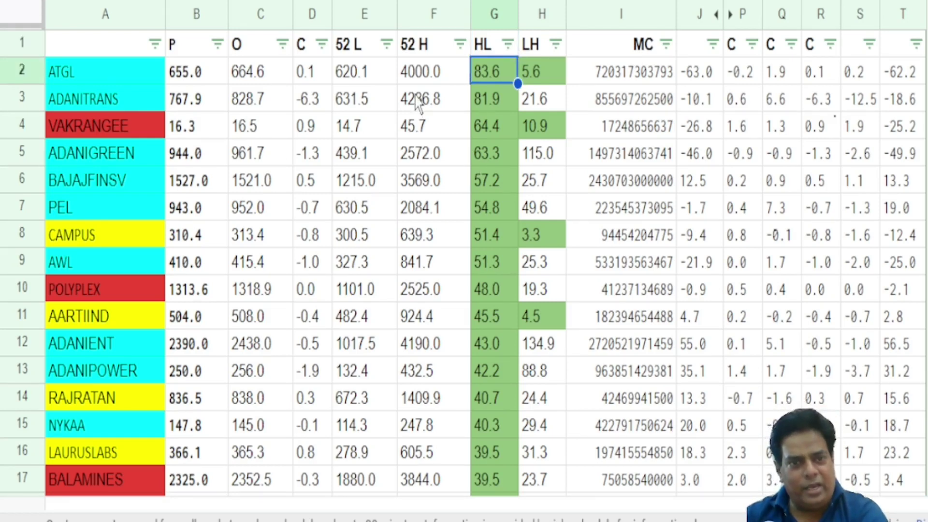
pyautogui.press('Down')
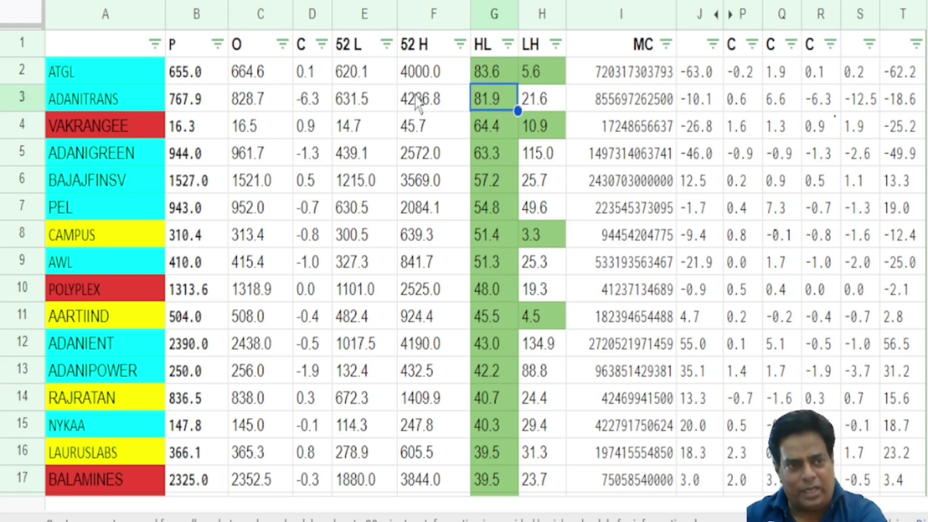
pyautogui.press('Down')
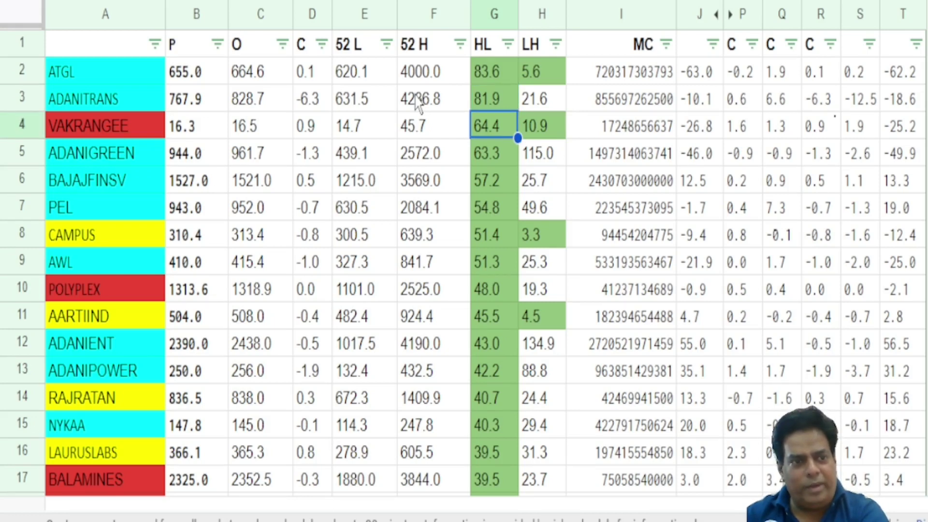
pyautogui.press('Down')
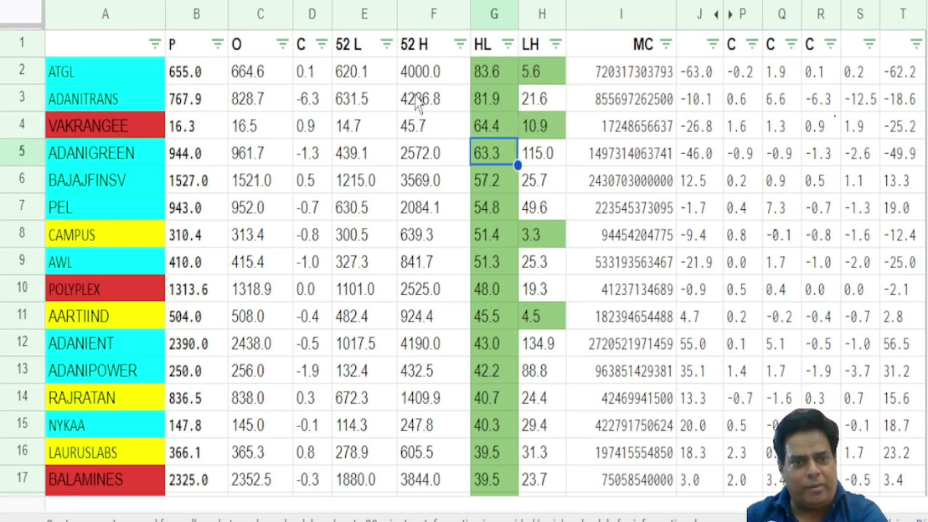
pyautogui.press('Down')
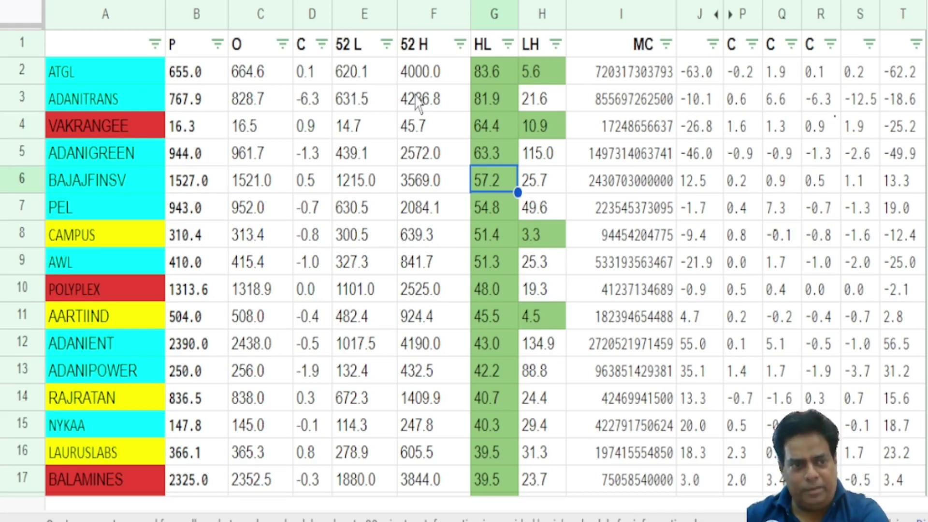
pyautogui.press('Down')
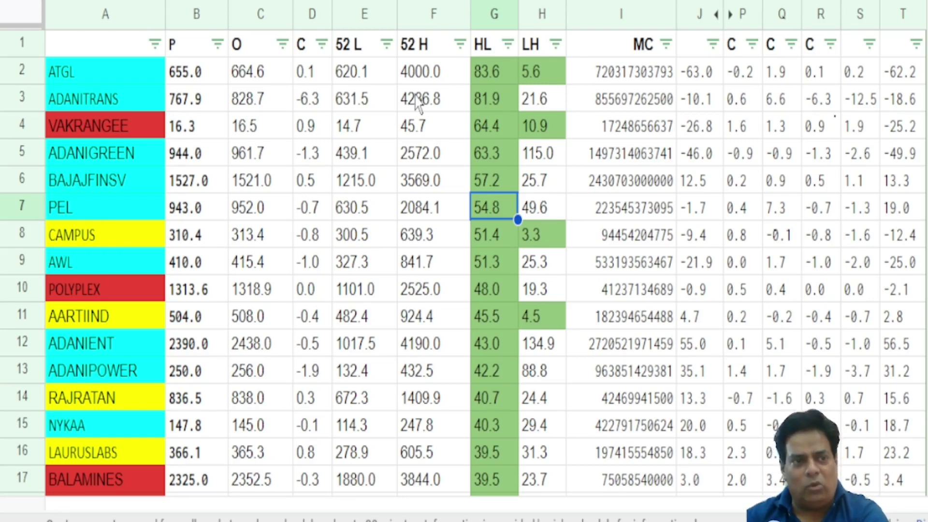
# Go back up the HL column to ADANITRANS and re-examine the stocks down to CAMPUS
pyautogui.press('Up')
pyautogui.press('Up')
pyautogui.press('Up')
pyautogui.press('Up')
pyautogui.press('Up')
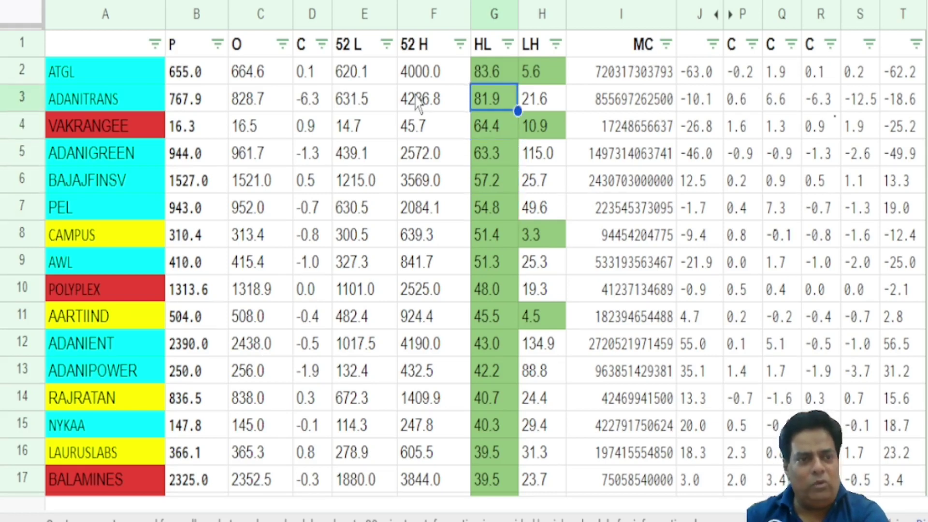
pyautogui.press('Down')
pyautogui.press('Down')
pyautogui.press('Down')
pyautogui.press('Down')
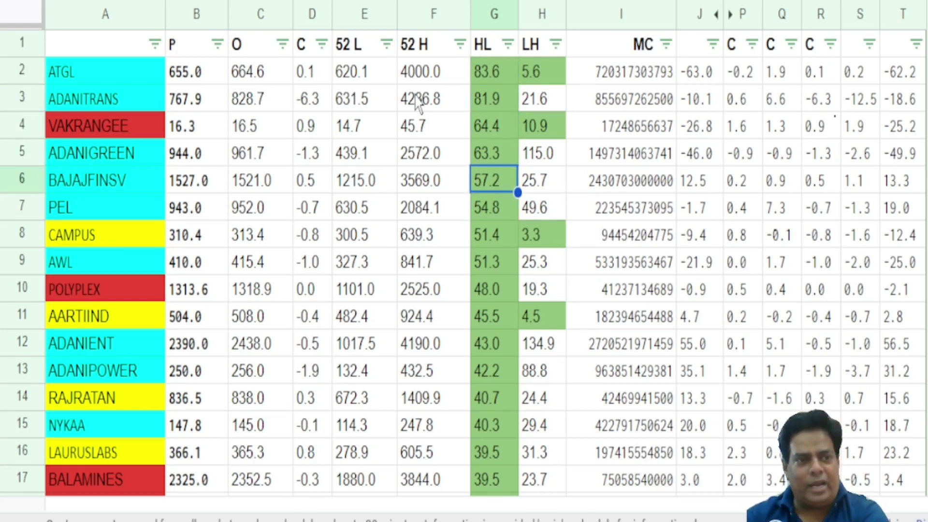
pyautogui.press('Down')
pyautogui.press('Down')
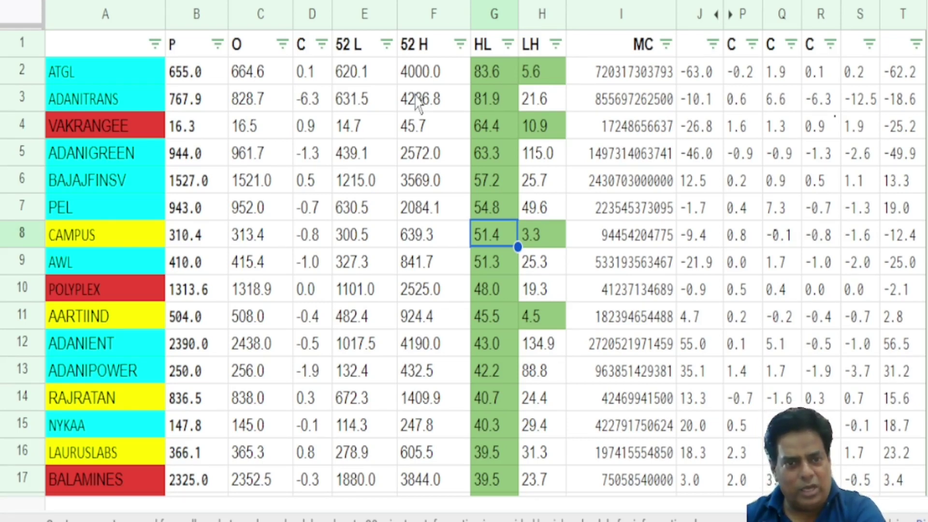
# Examine the HL values row by row from AWL down to SUPRIYA
pyautogui.press('Down')
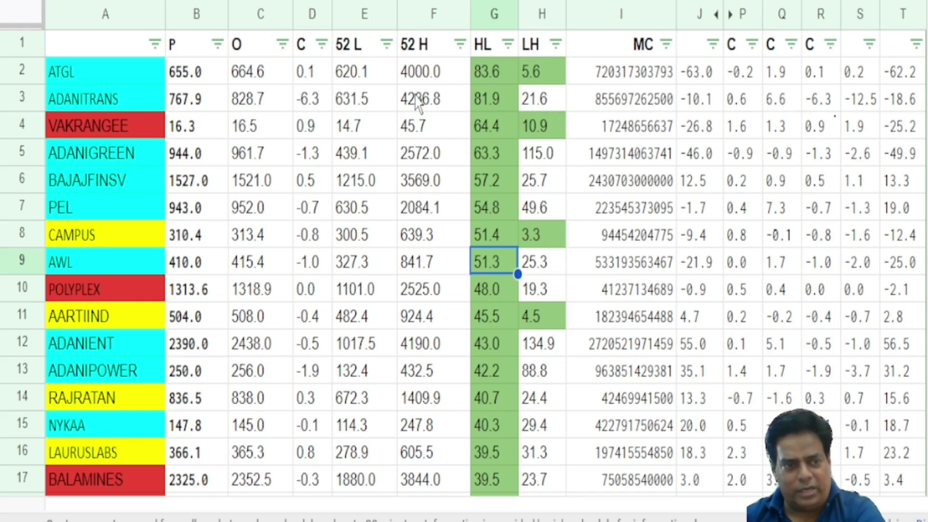
pyautogui.press('Down')
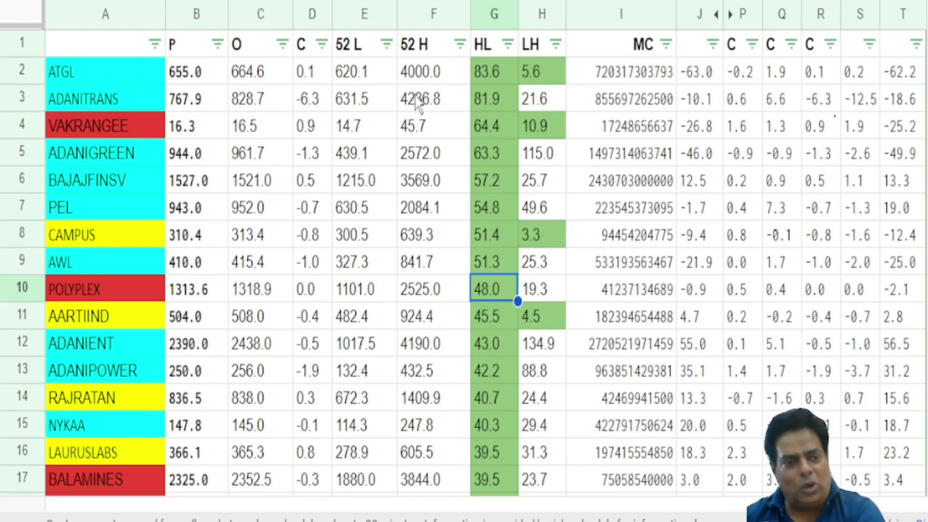
pyautogui.press('Down')
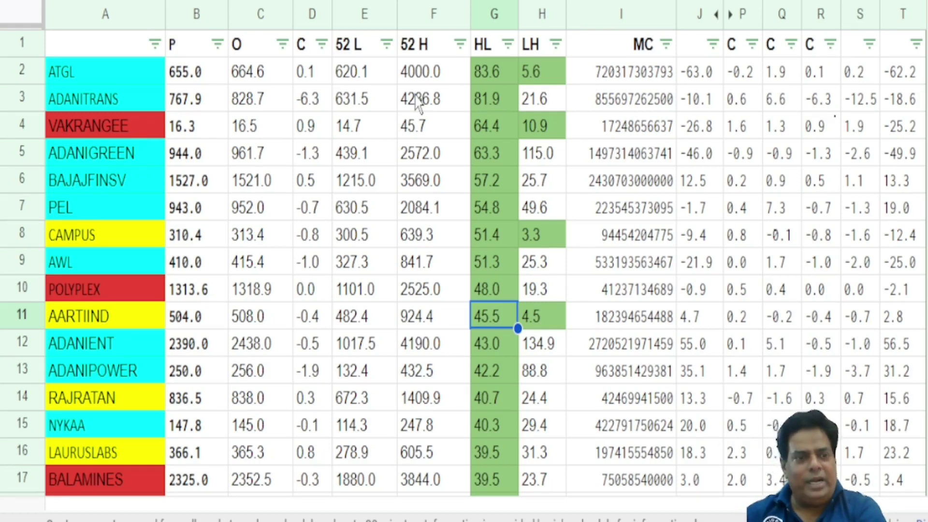
pyautogui.press('Down')
pyautogui.press('Down')
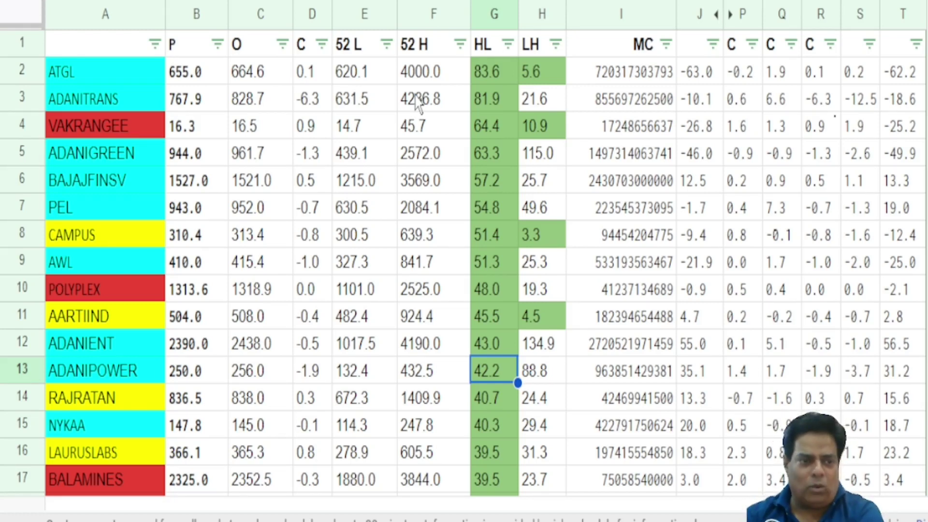
pyautogui.press('Down')
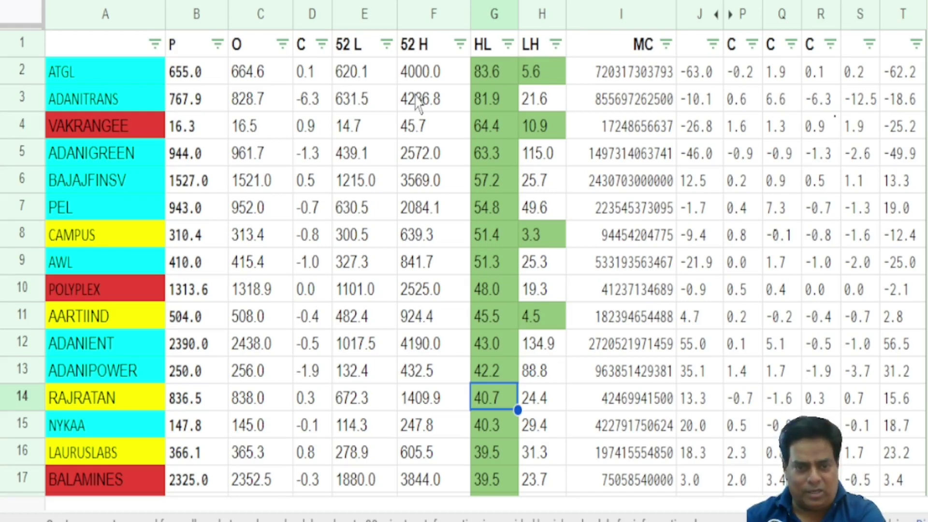
pyautogui.press('Down')
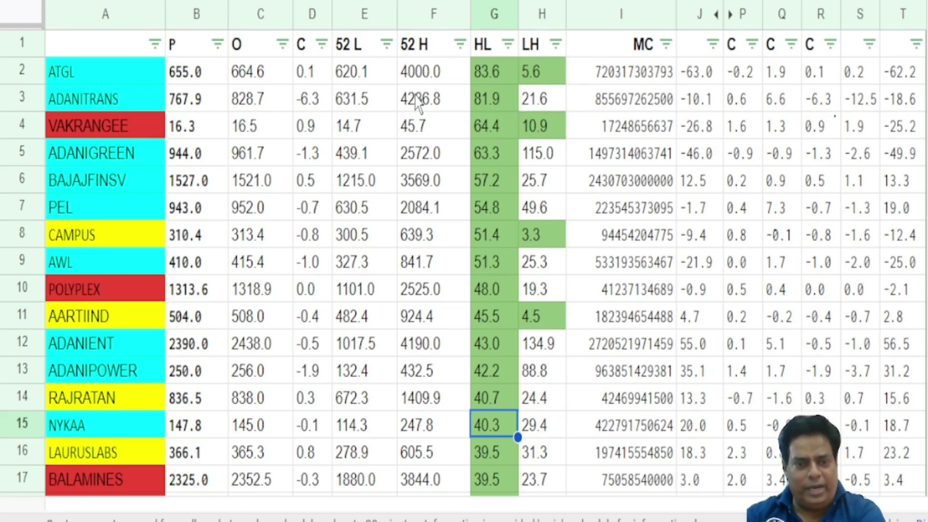
pyautogui.press('Down')
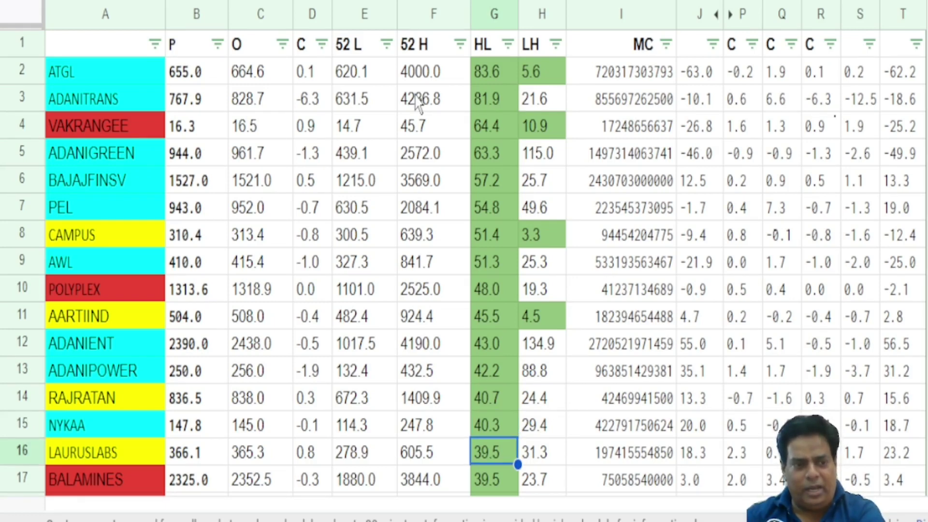
pyautogui.press('Down')
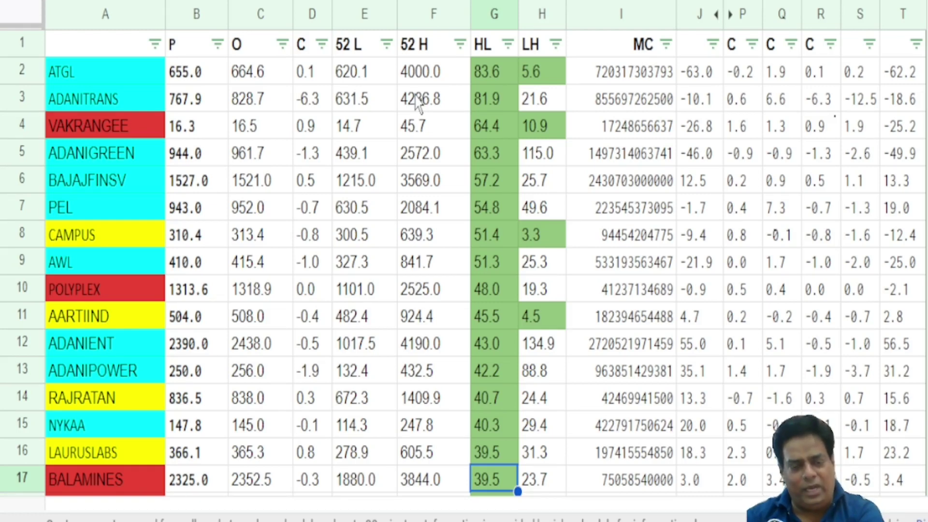
pyautogui.press('Down')
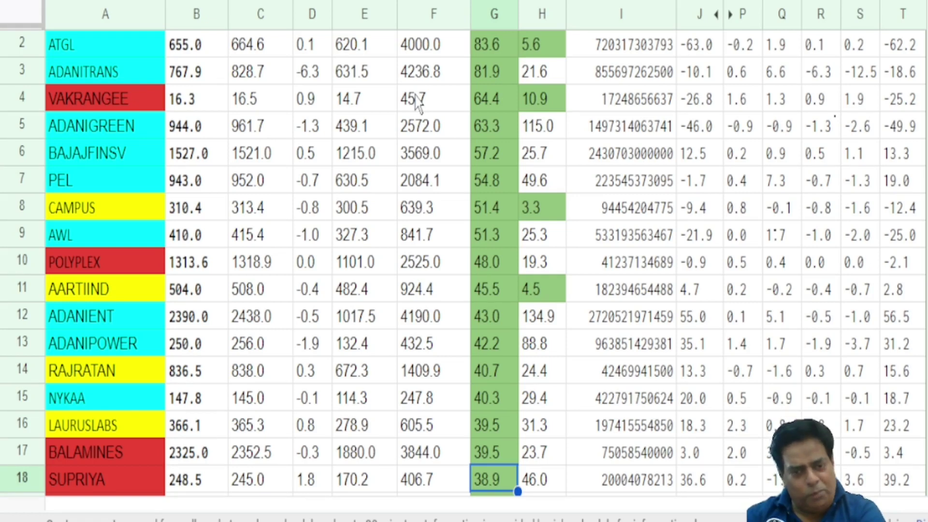
# Examine the HL column values row by row from GREENPANEL down to HNDFDS
pyautogui.press('Down')
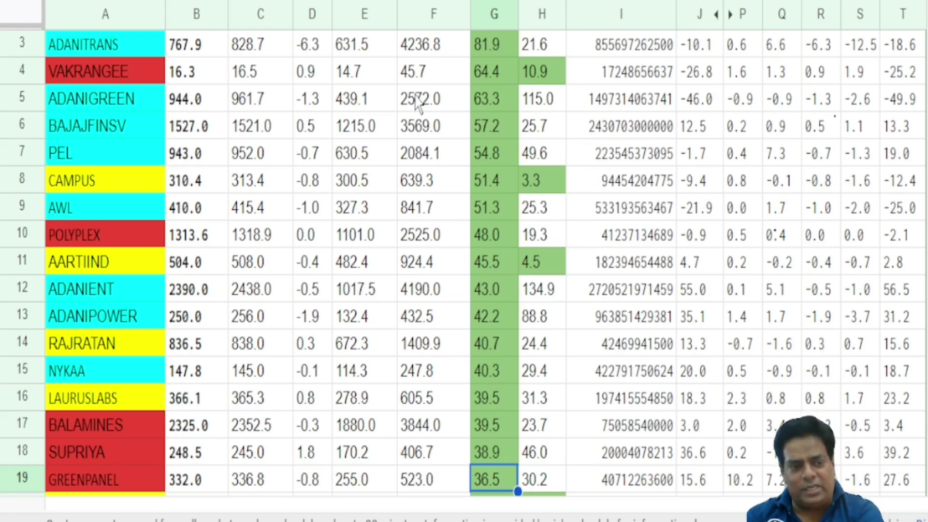
pyautogui.press('Down')
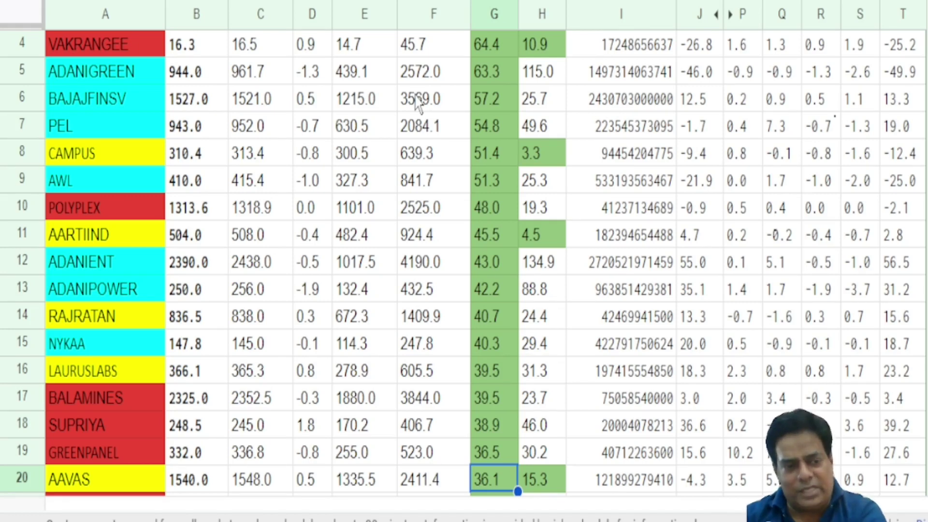
pyautogui.press('Down')
pyautogui.press('Down')
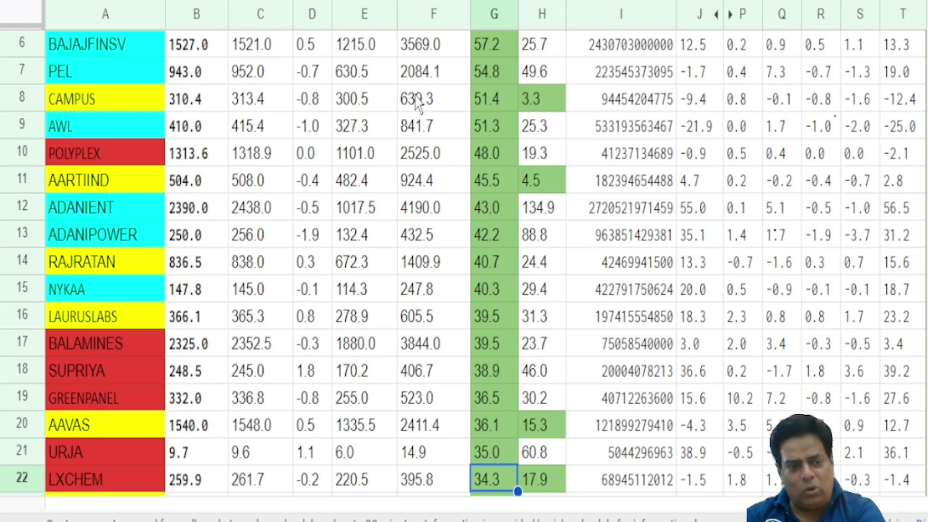
pyautogui.press('Down')
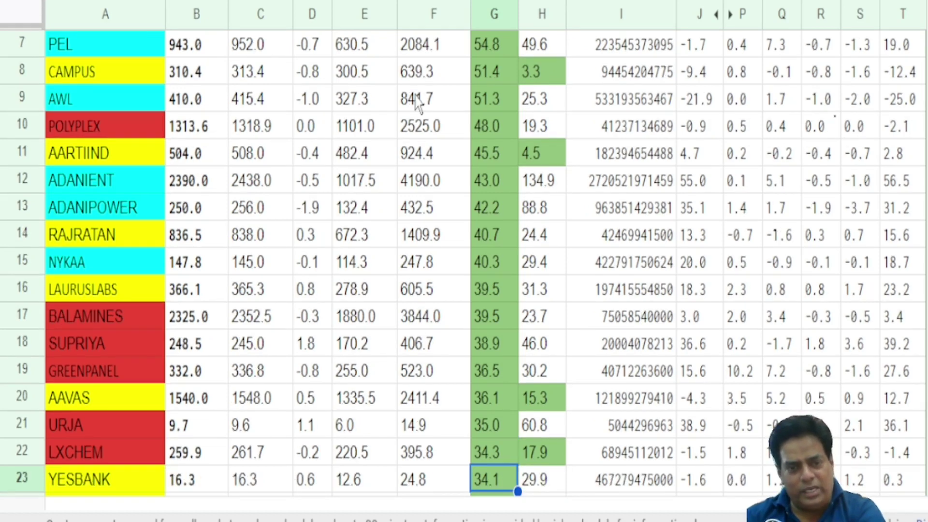
pyautogui.press('Down')
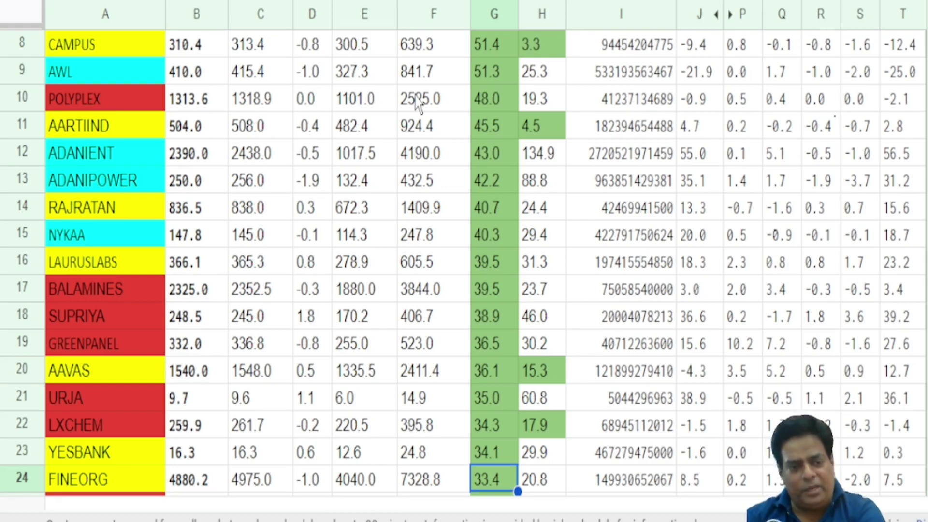
pyautogui.press('Down')
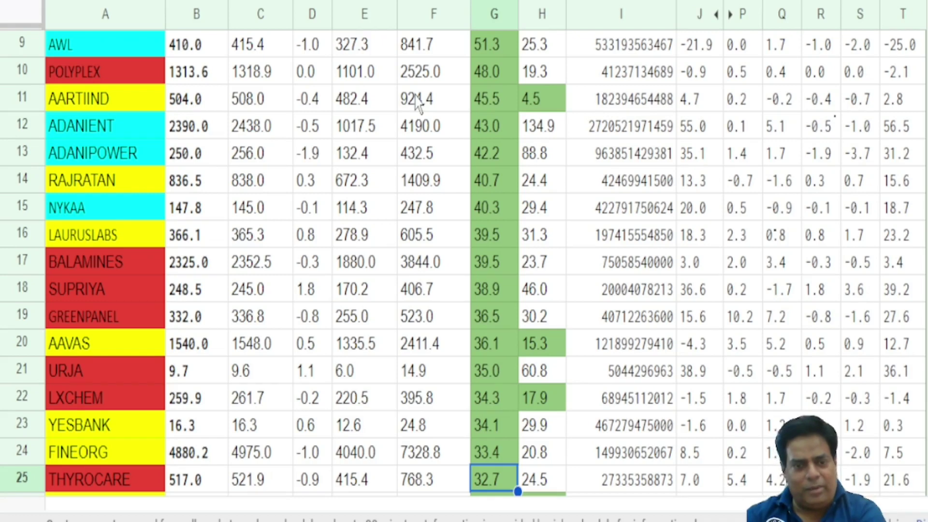
pyautogui.press('Down')
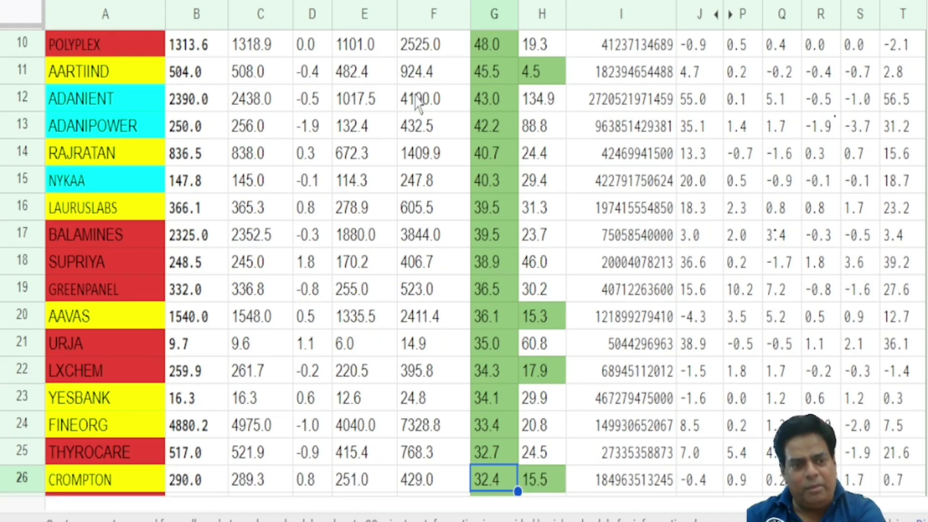
pyautogui.press('Down')
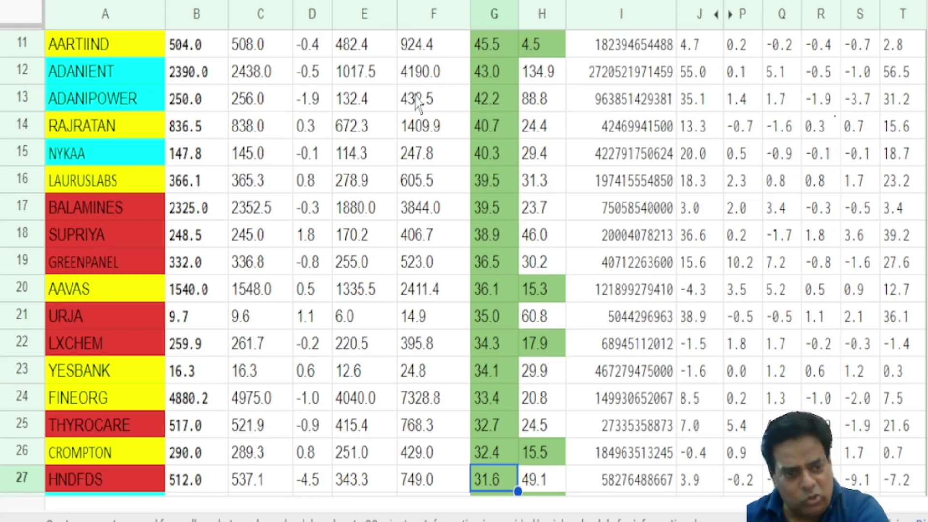
# Continue reviewing the HL column row by row from PAGEIND down to ATUL
pyautogui.press('Down')
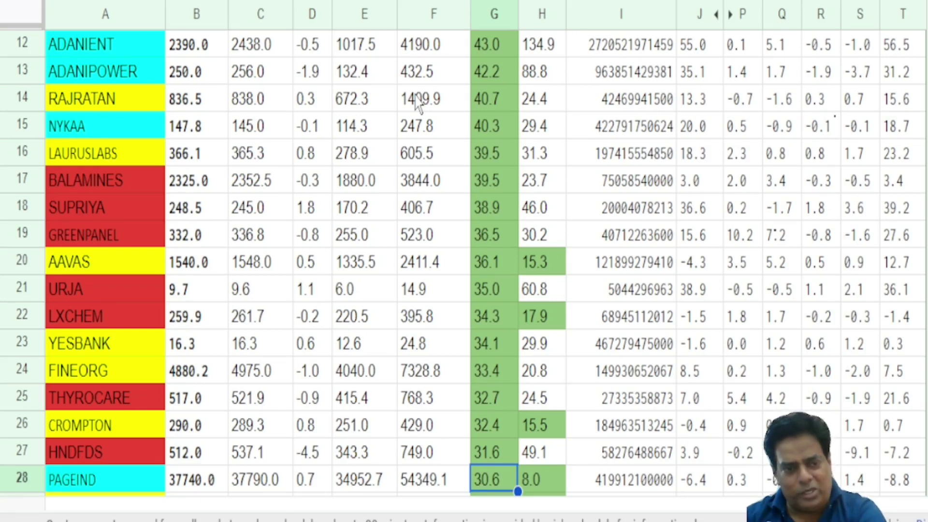
pyautogui.press('Down')
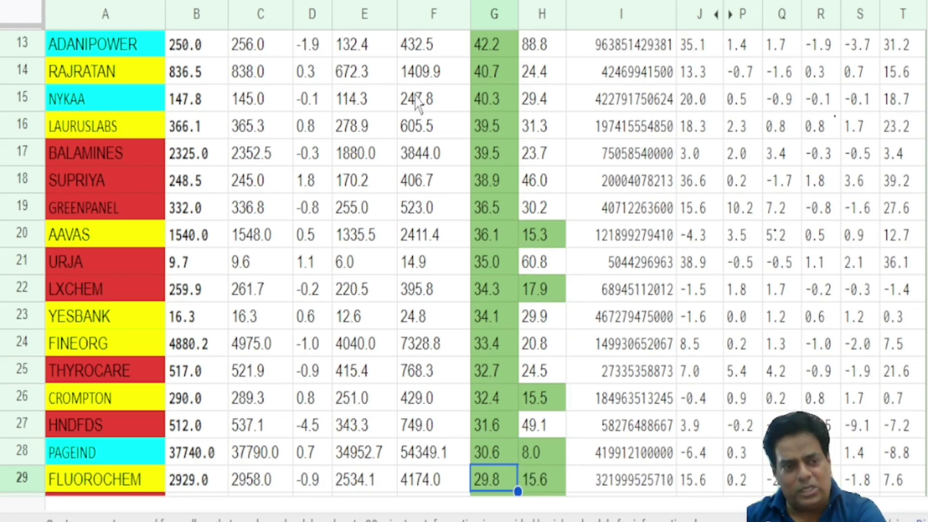
pyautogui.press('Down')
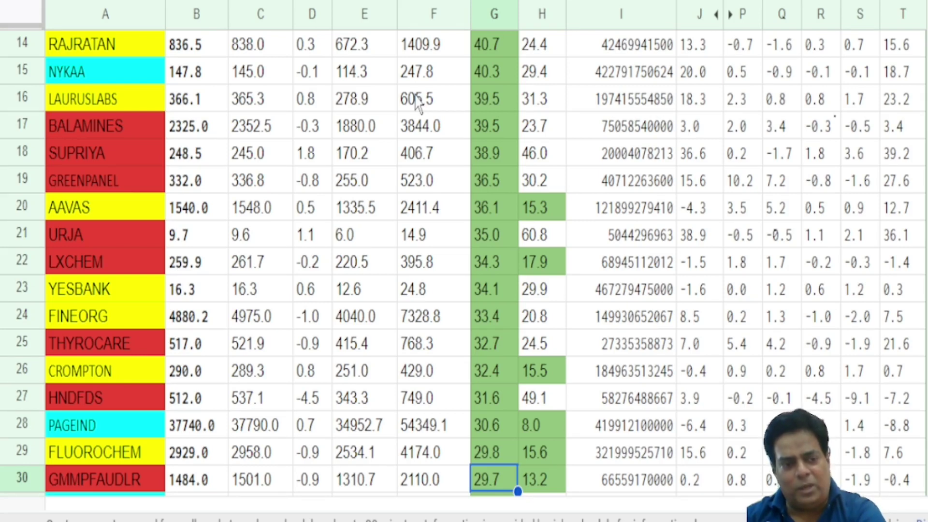
pyautogui.press('Down')
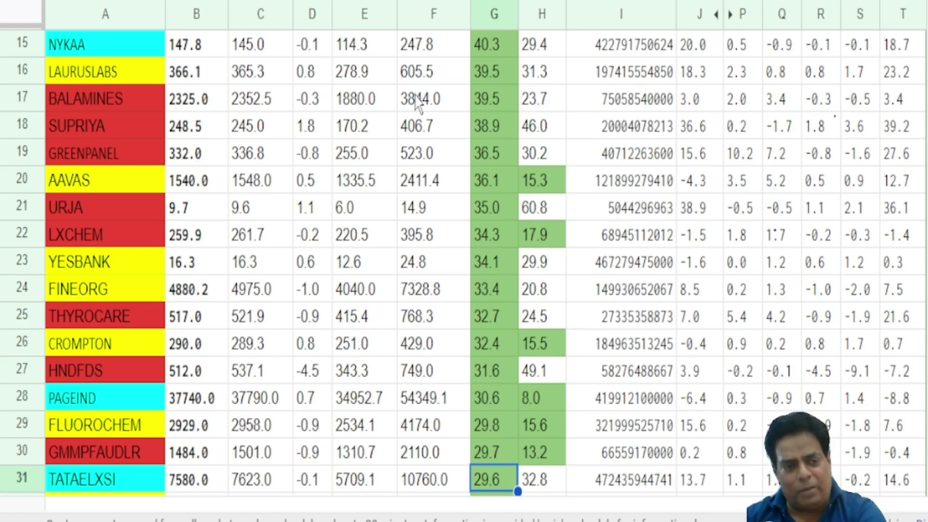
pyautogui.press('Down')
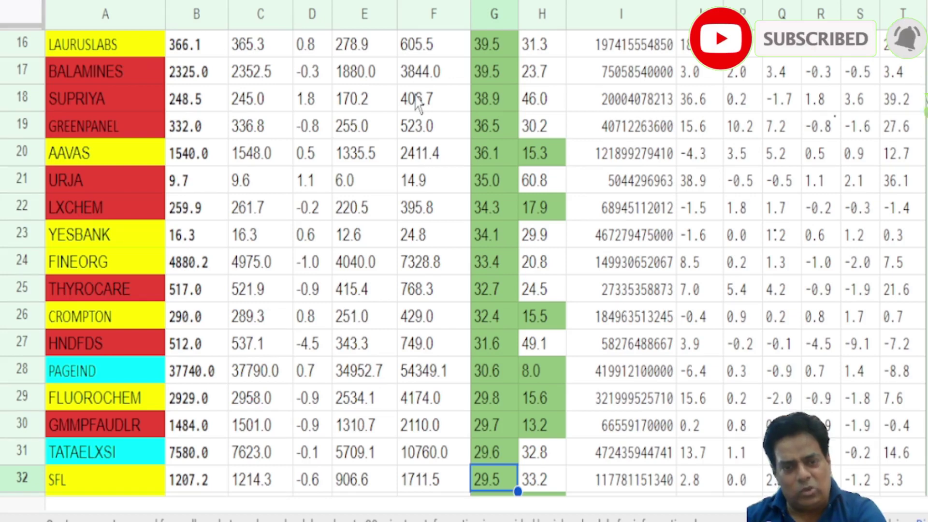
pyautogui.press('Down')
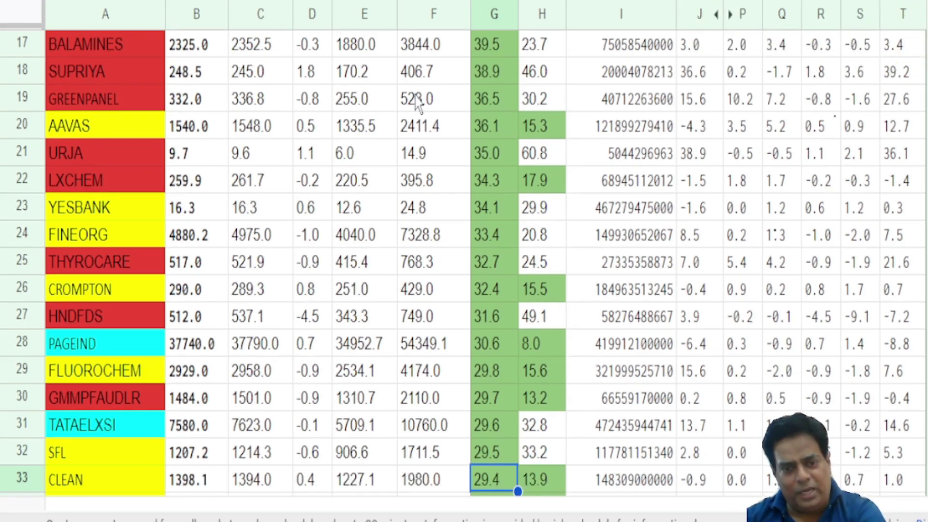
pyautogui.press('Down')
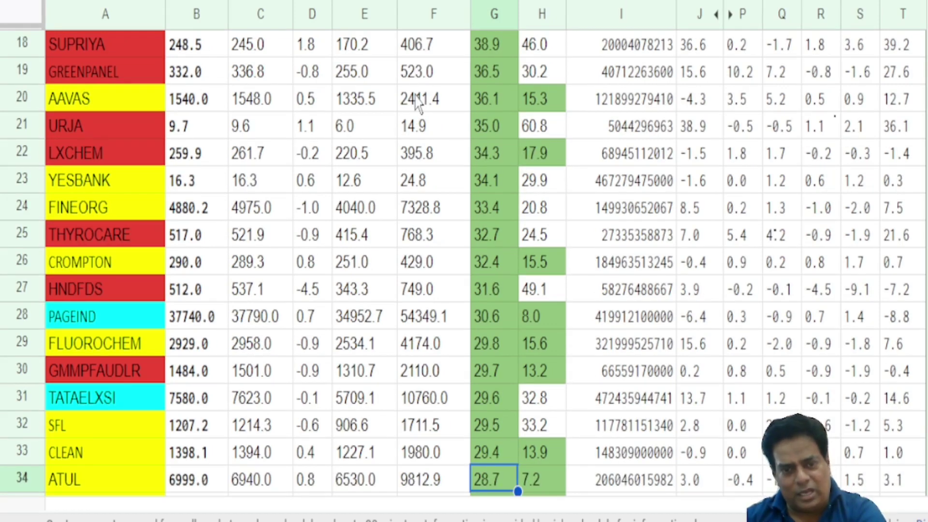
# Review the stocks from TTKPRESTIG down to FCL in the HL column
pyautogui.press('Down')
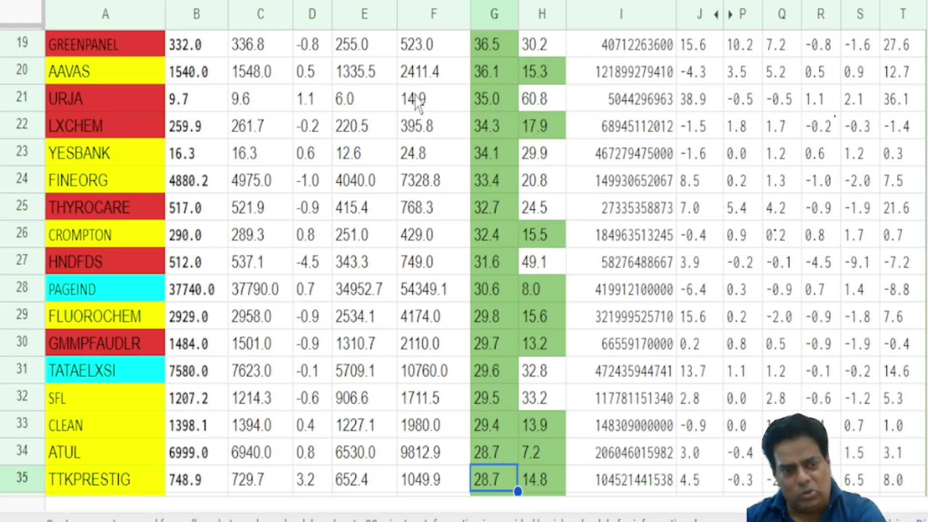
pyautogui.press('Down')
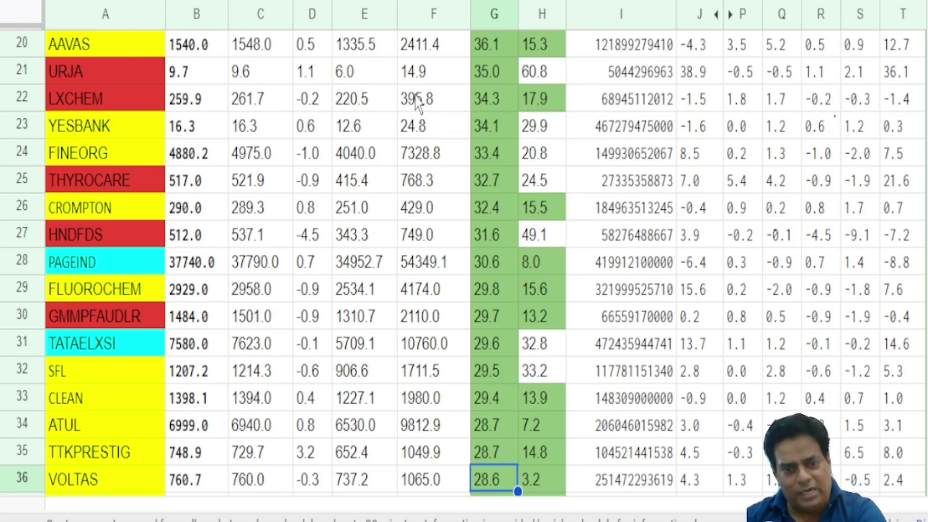
pyautogui.press('Down')
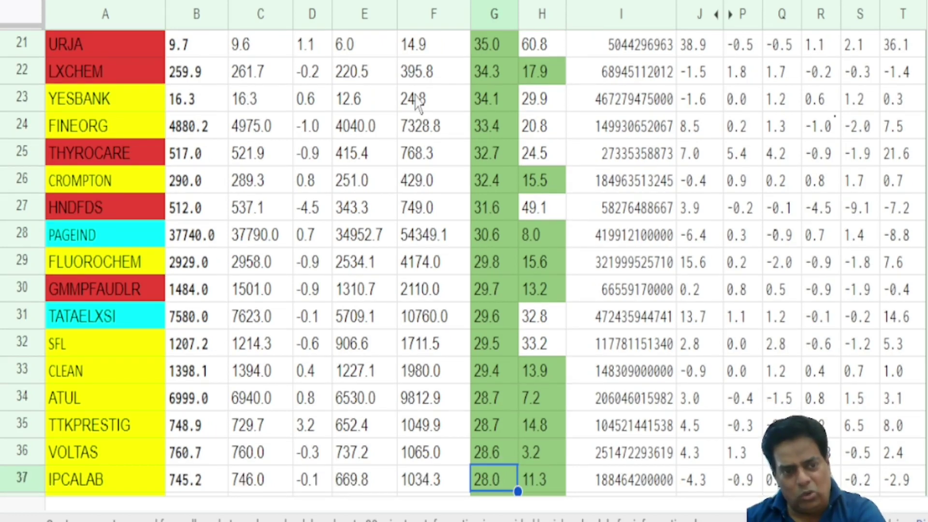
pyautogui.press('Down')
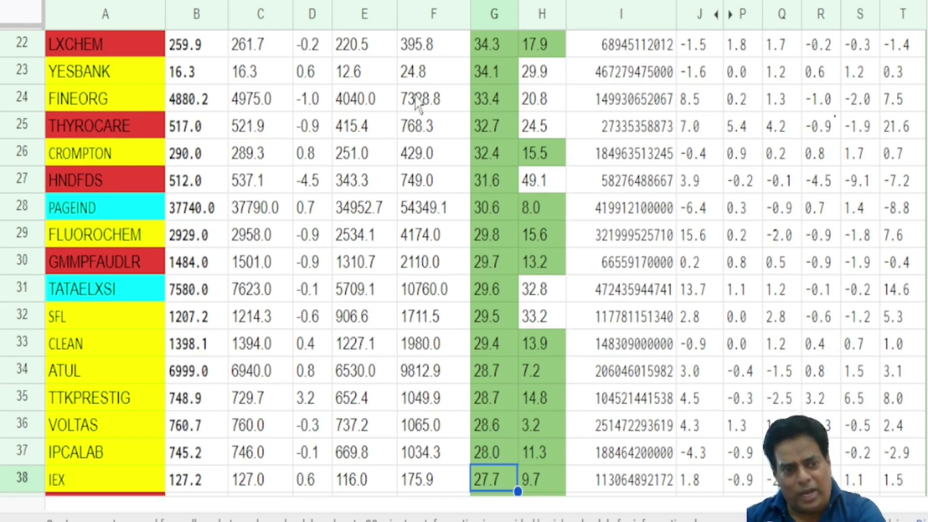
pyautogui.press('Down')
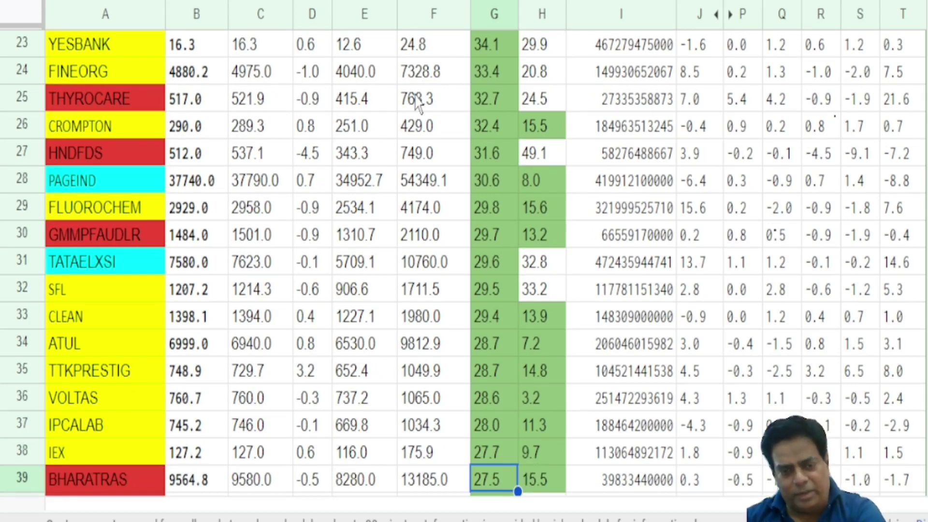
pyautogui.press('Down')
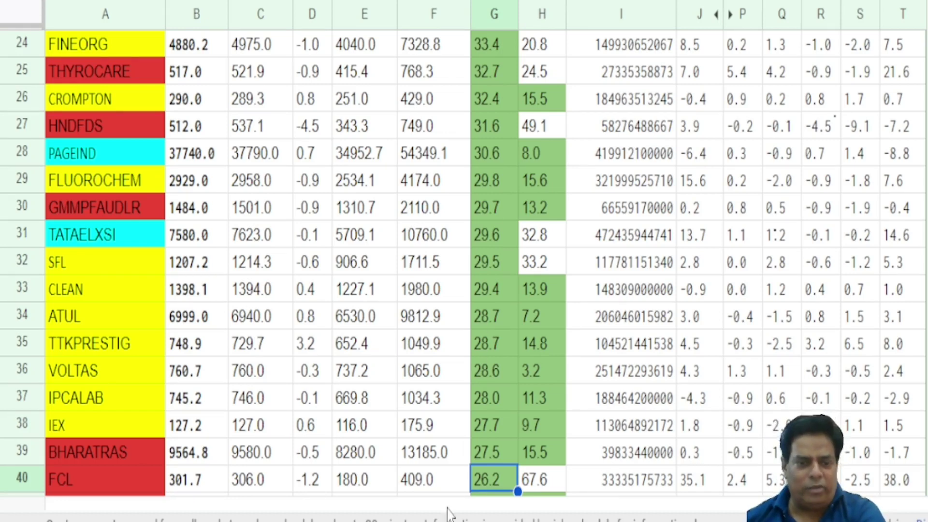
pyautogui.moveTo(420, 521)
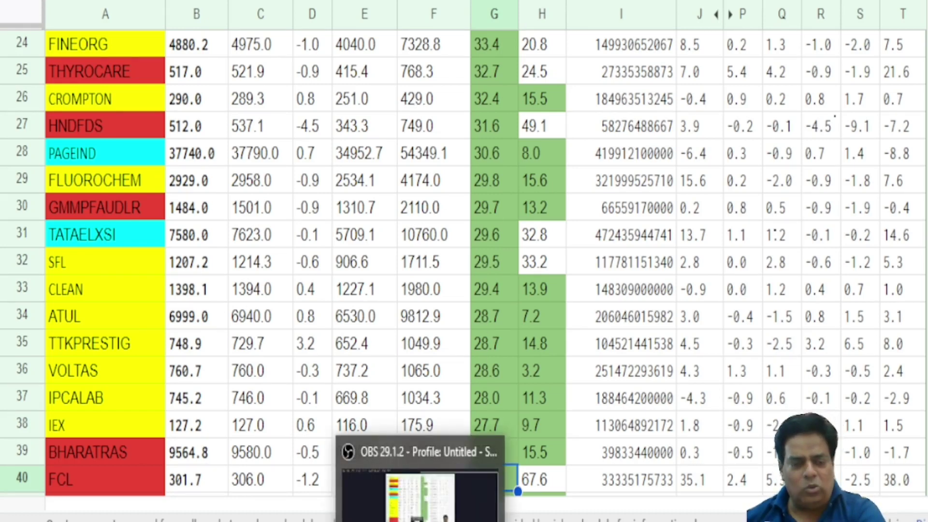